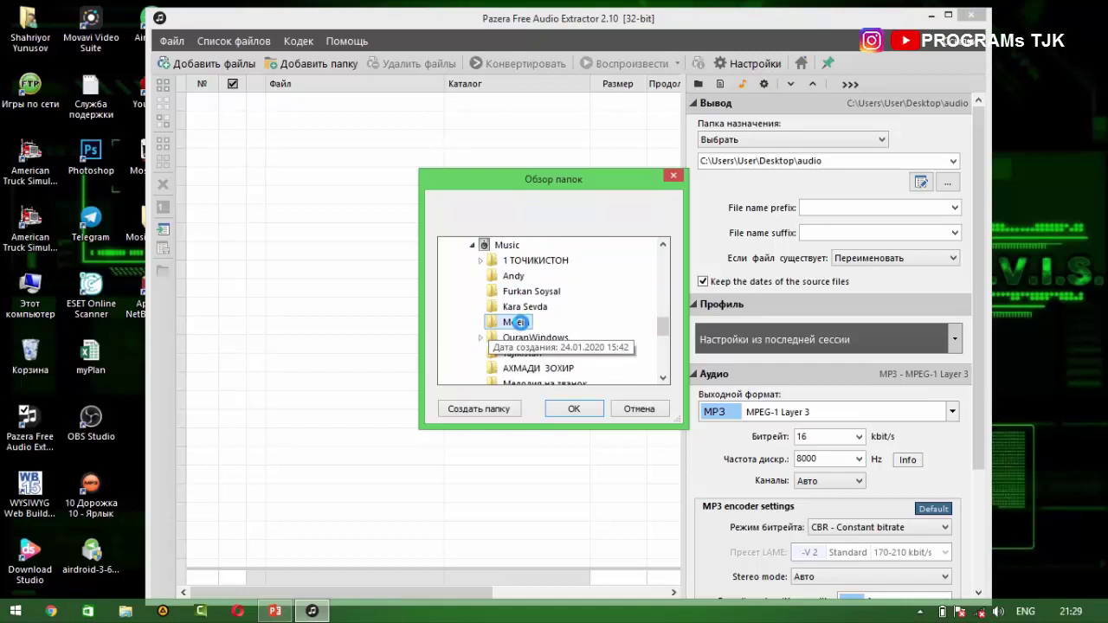
Check the properties of the Moein folder in Music and add that folder to the file list
right_click(519, 322)
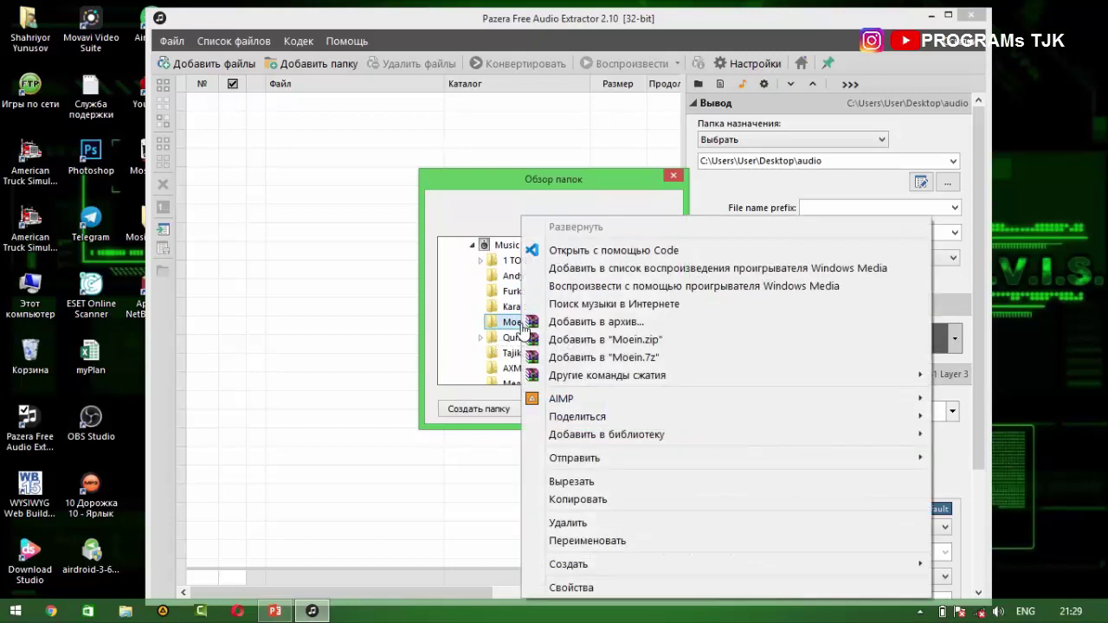
click(569, 588)
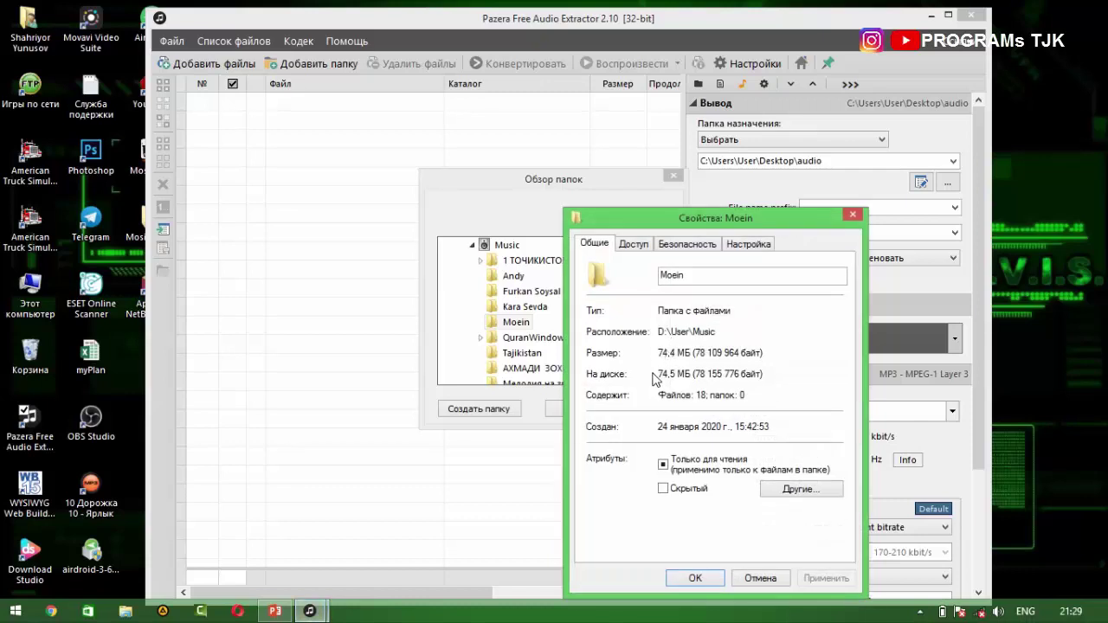
drag(680, 373, 664, 374)
click(703, 579)
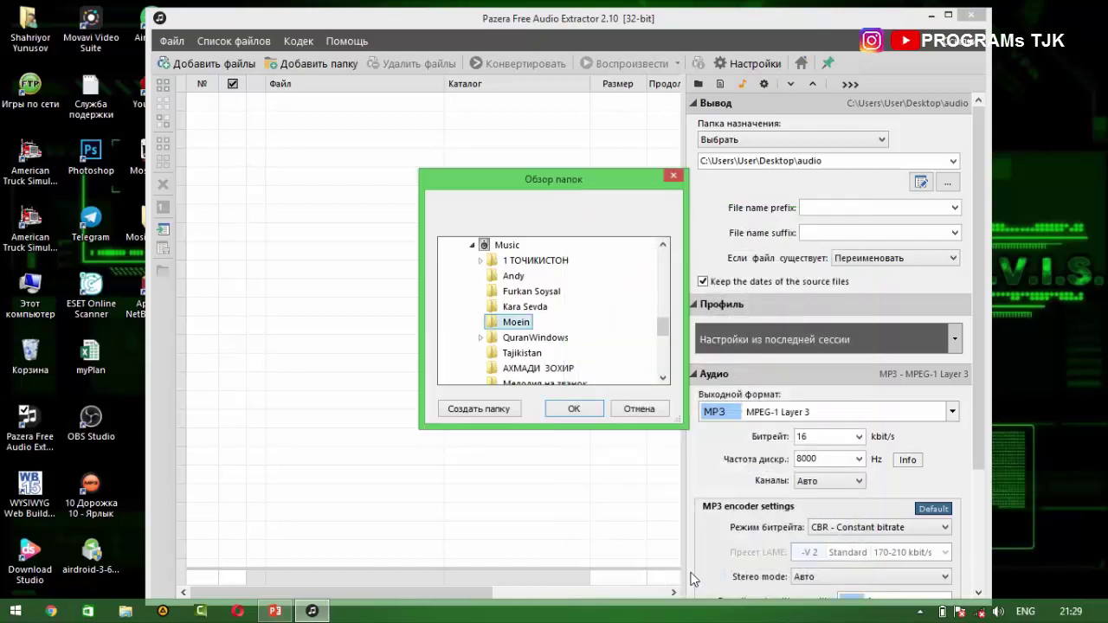
click(574, 410)
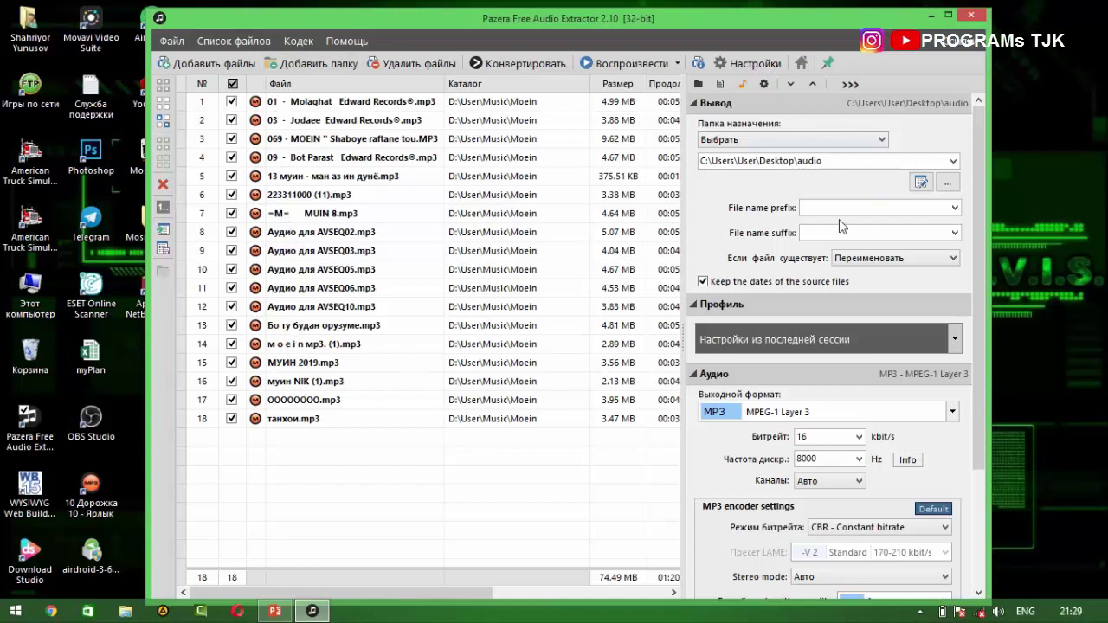
Set the destination folder option to Выбрать and copy the folder name audio from the output path
click(883, 141)
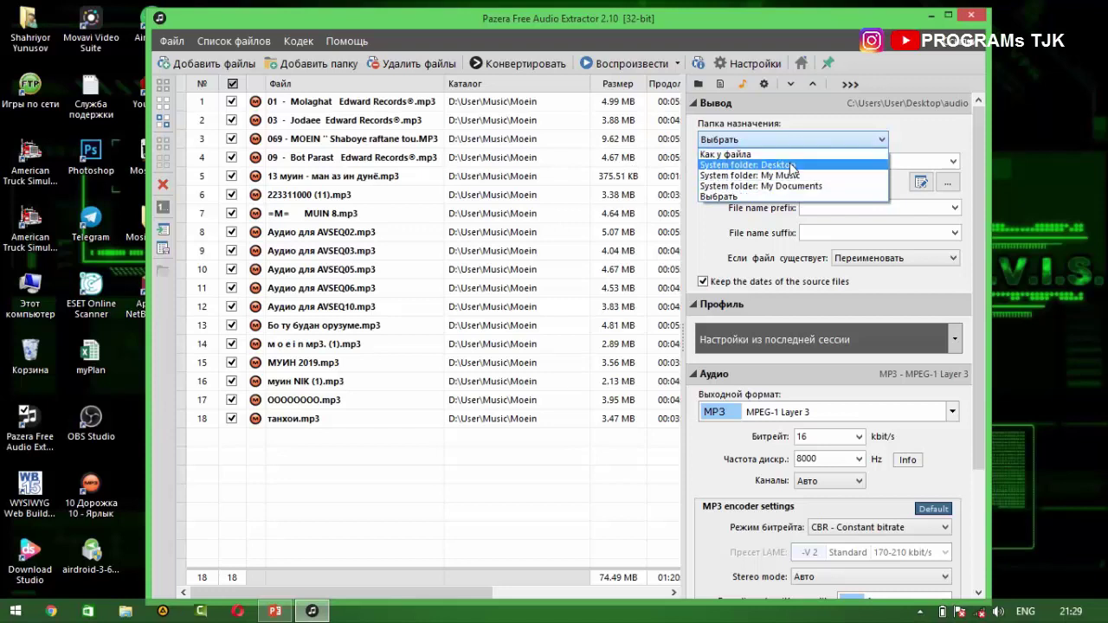
click(750, 196)
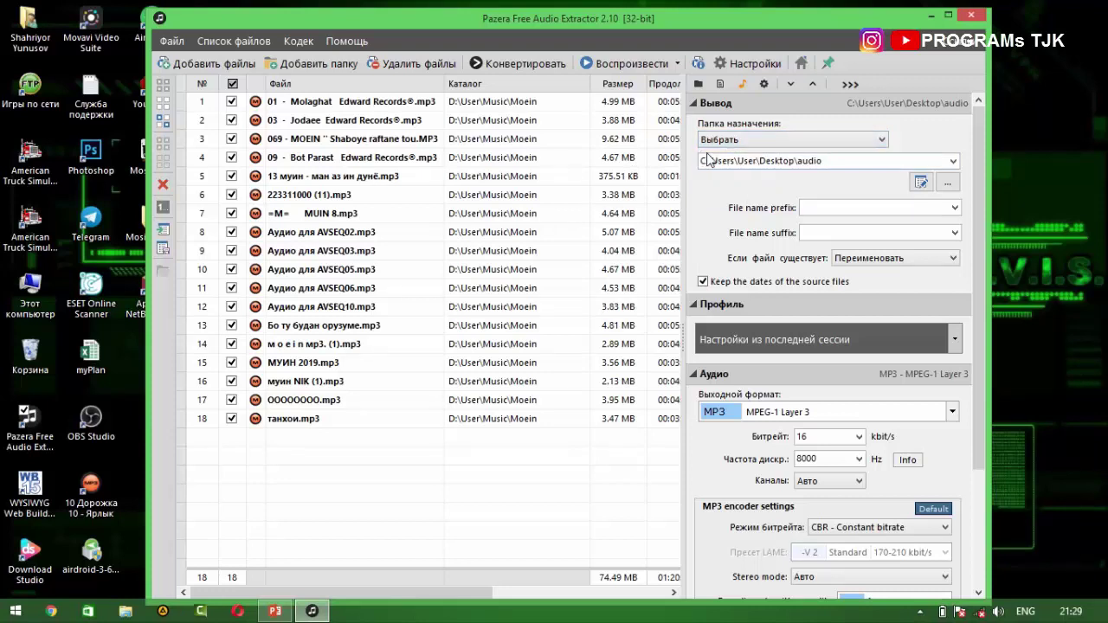
double_click(840, 161)
click(840, 161)
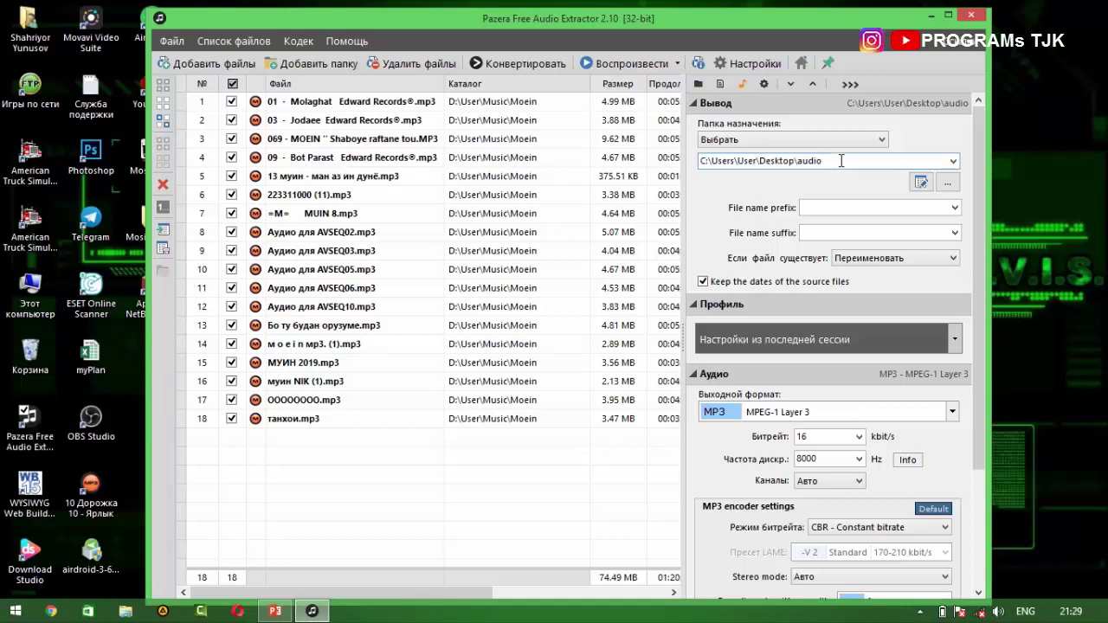
drag(836, 165, 810, 160)
double_click(815, 162)
key(ctrl+c)
Create a desktop folder named audio and narrow the extractor window to uncover it
click(135, 385)
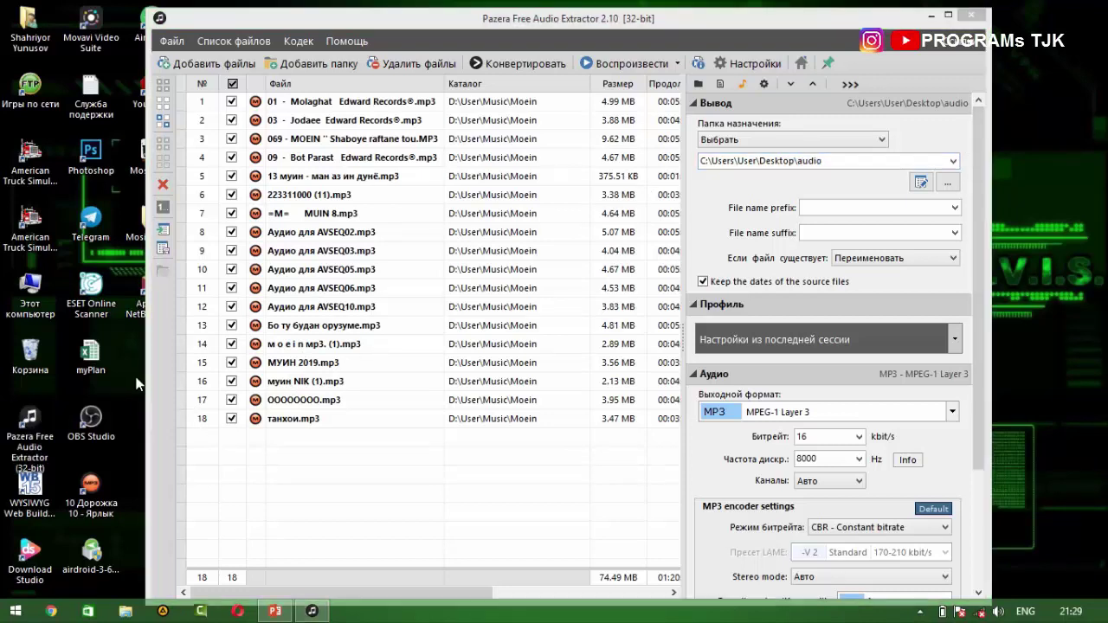
key(ctrl+shift+n)
key(ctrl+v)
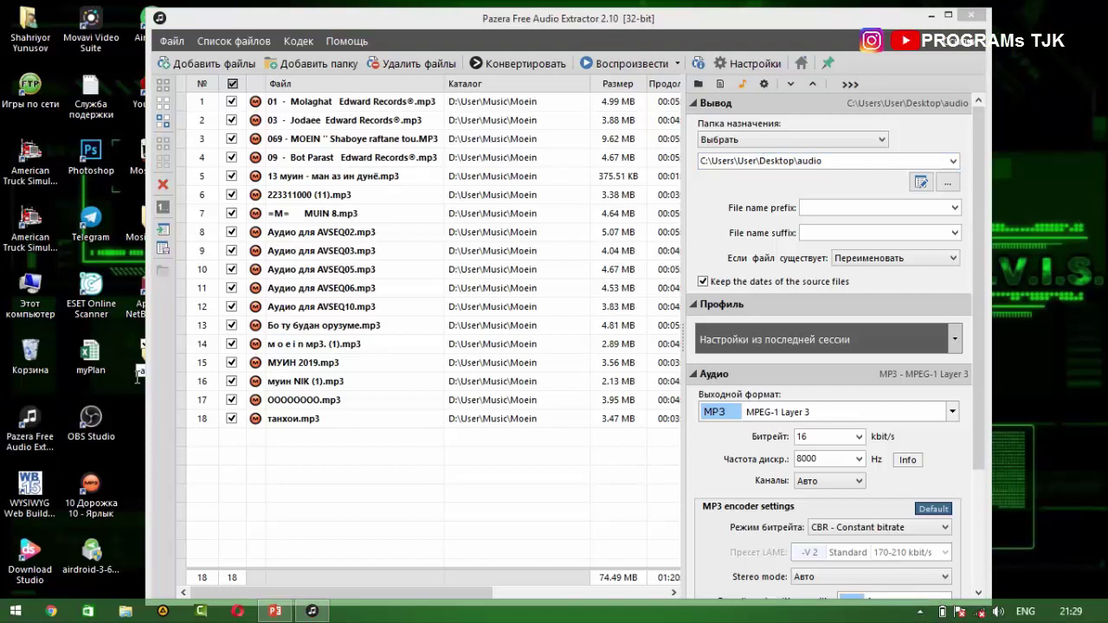
key(Return)
drag(149, 363, 187, 364)
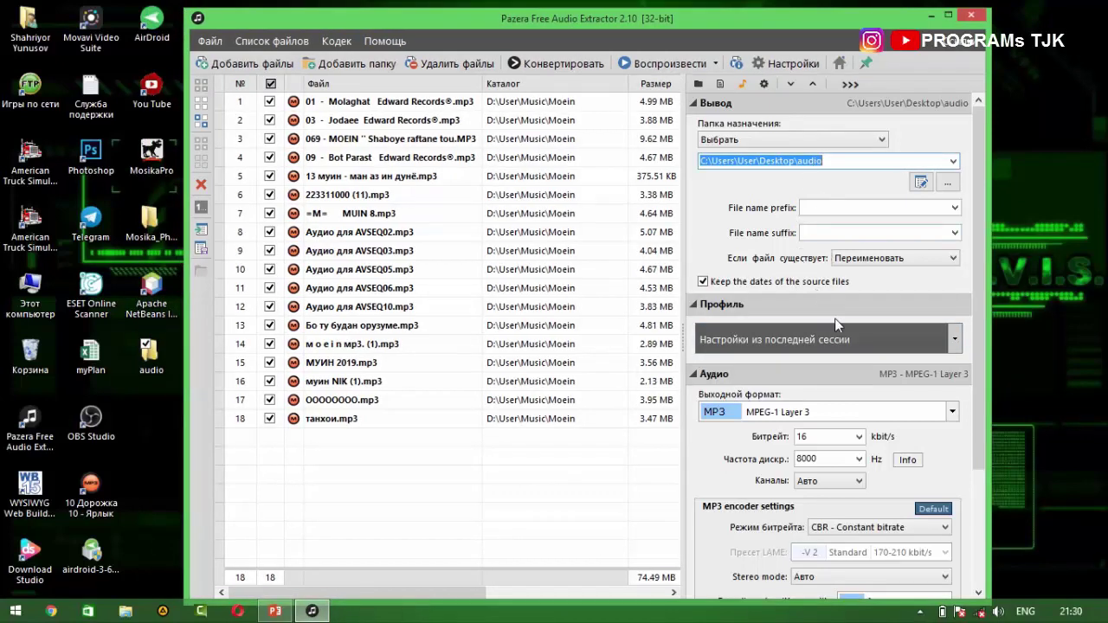
Review the available output formats, bitrates and sampling rates in the audio settings
click(953, 412)
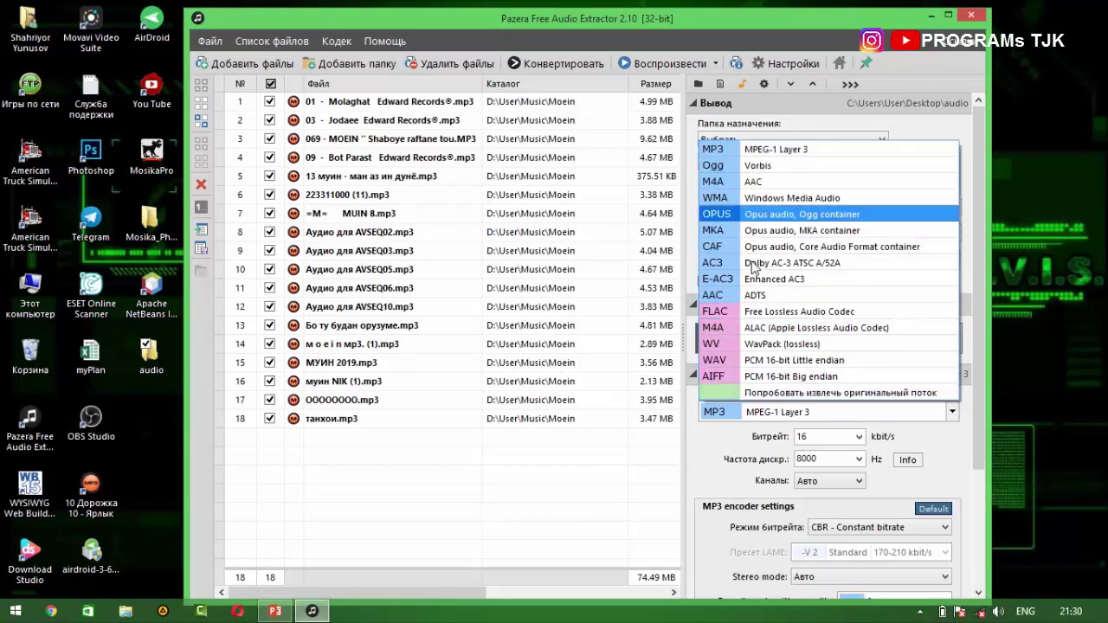
click(727, 438)
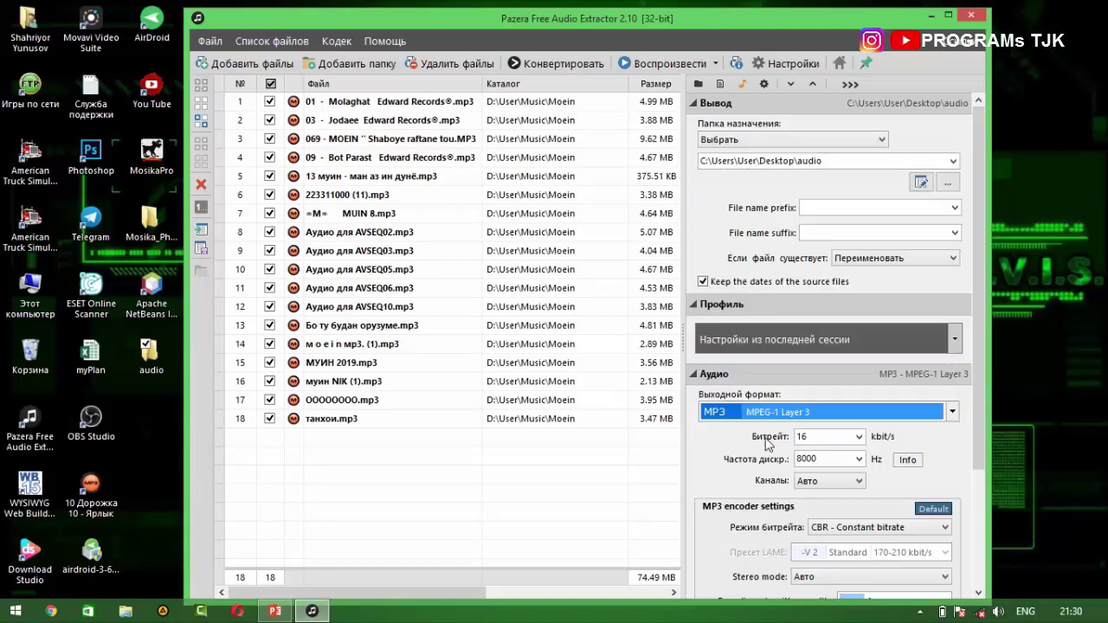
click(860, 437)
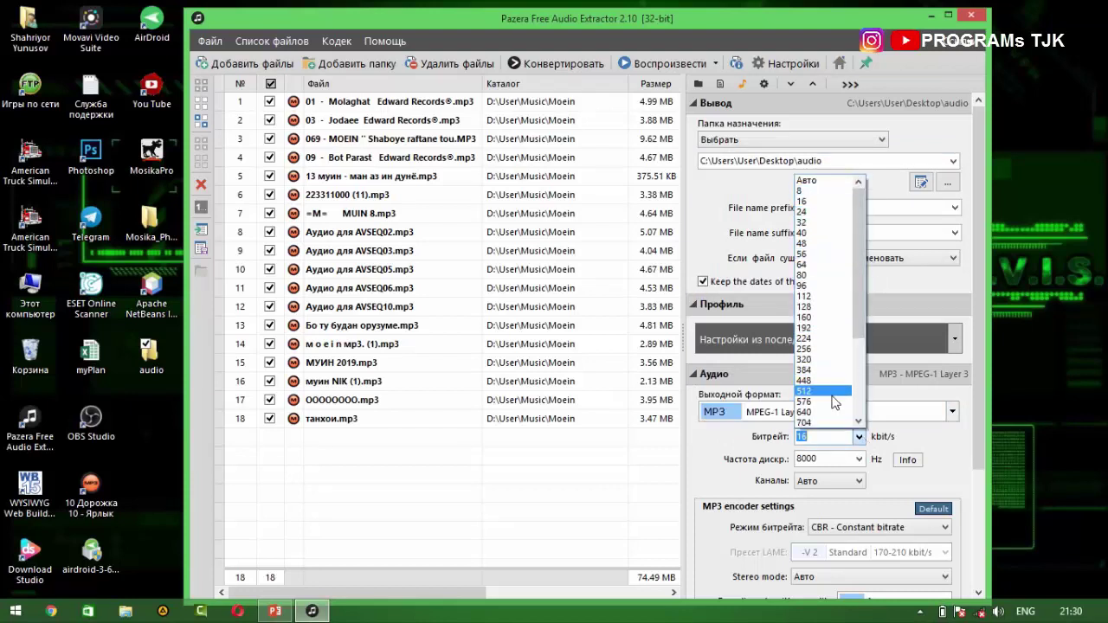
scroll(833, 402, down, 3)
scroll(835, 407, up, 4)
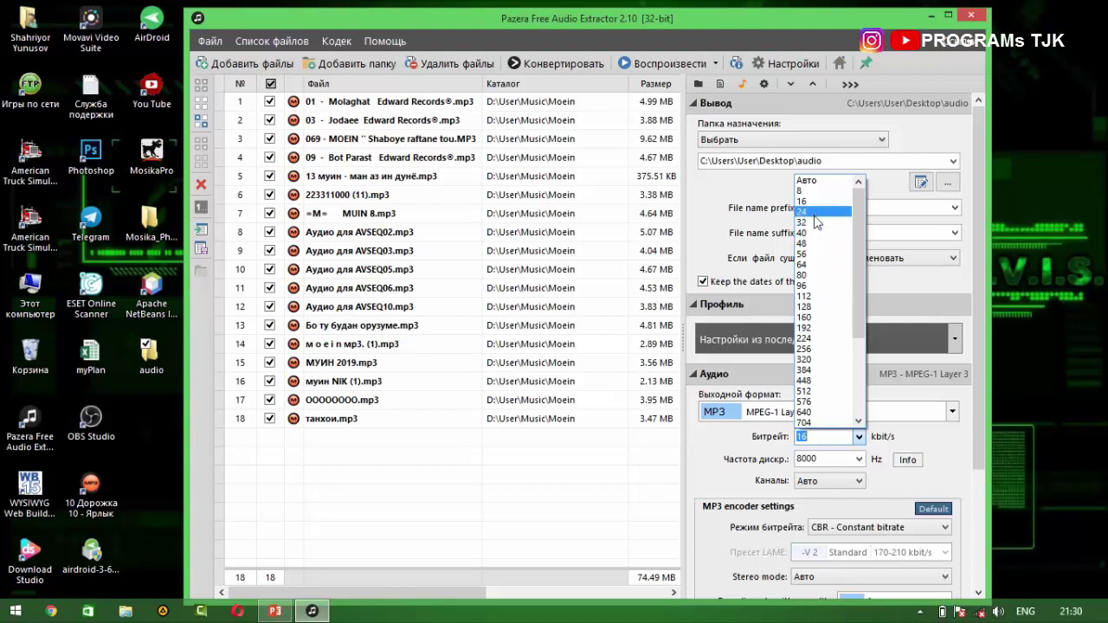
click(711, 225)
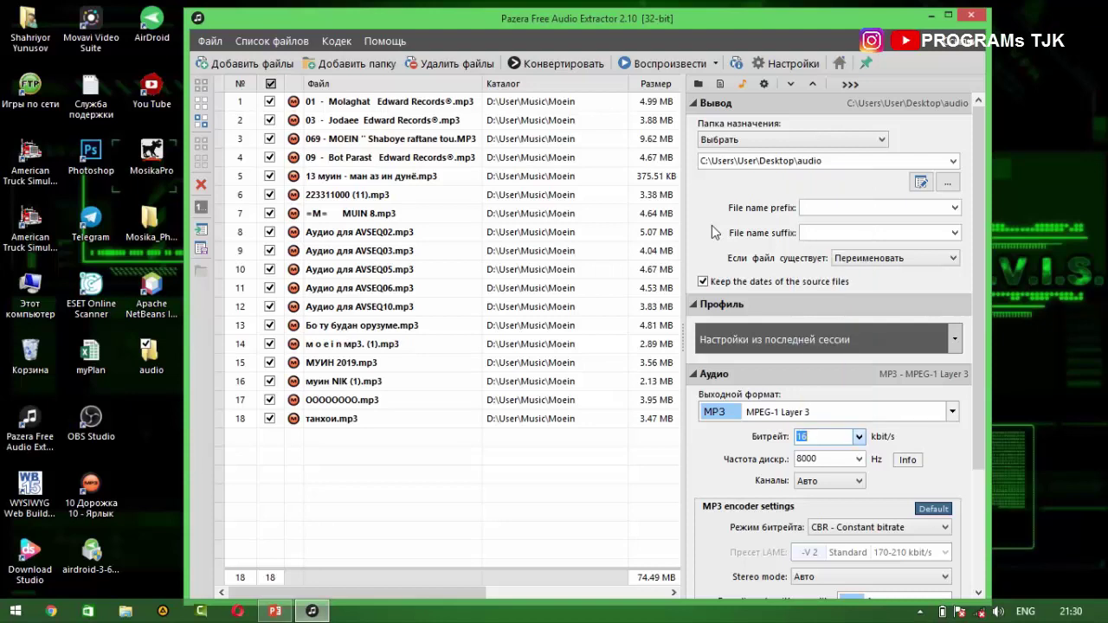
click(859, 460)
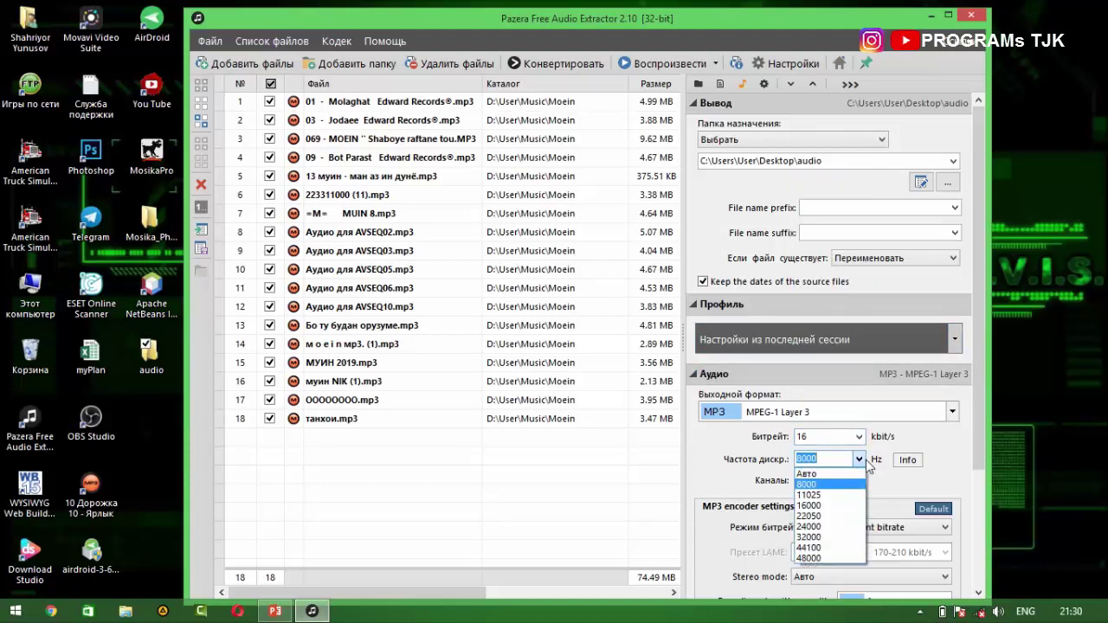
click(867, 464)
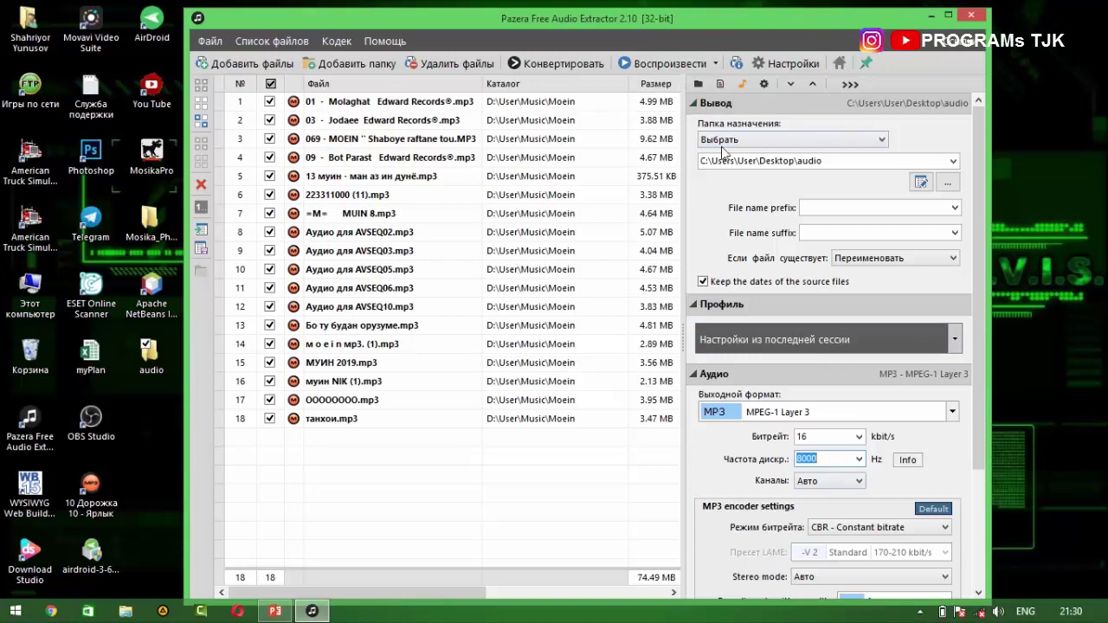
Convert all the listed files and enlarge the conversion progress window to fill the screen
click(551, 65)
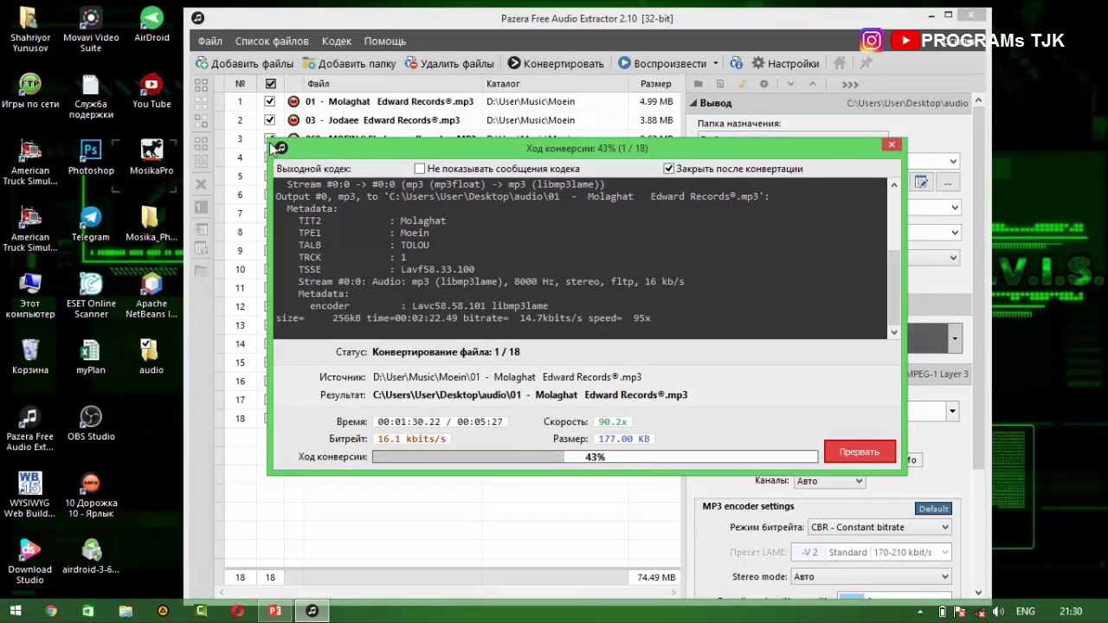
drag(269, 139, 0, 6)
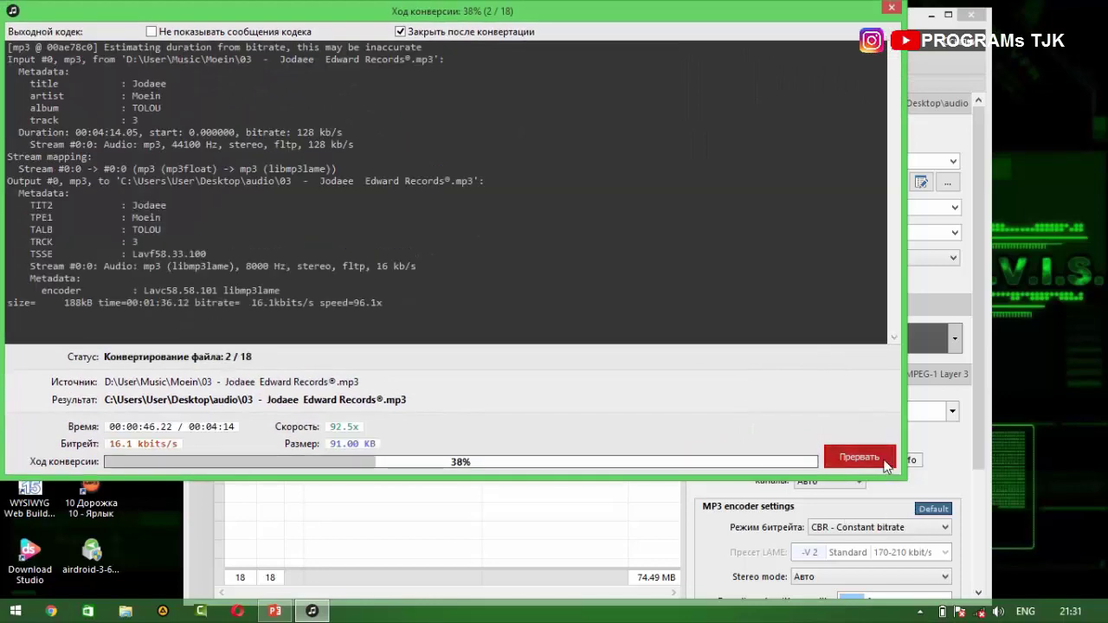
drag(903, 477, 1107, 622)
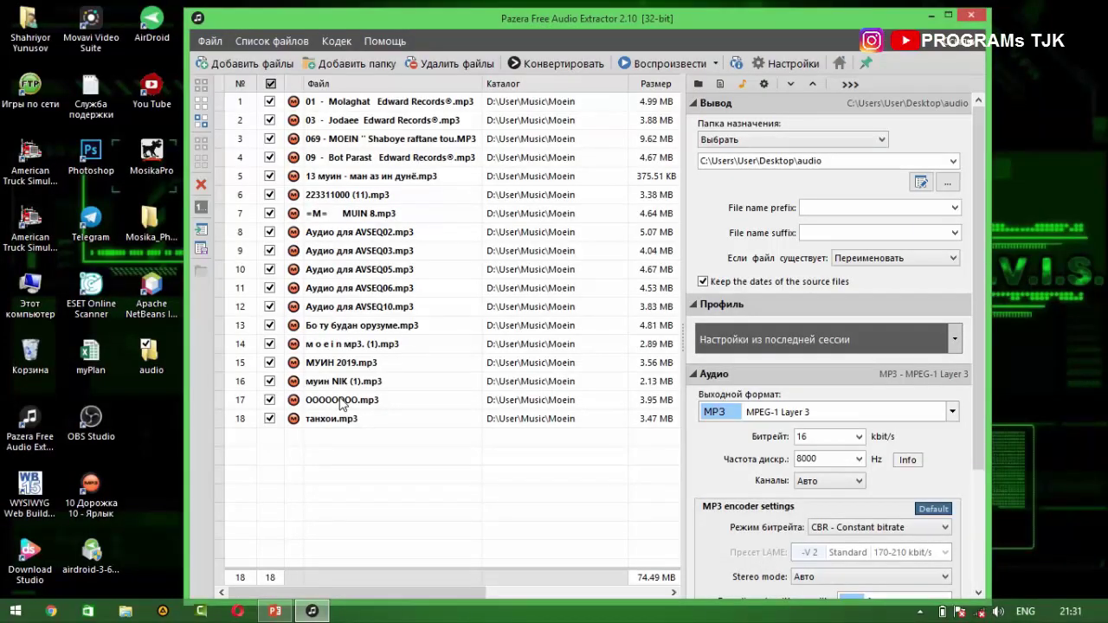
Show the properties of the audio folder on the desktop and place them beside the desktop icons
click(161, 379)
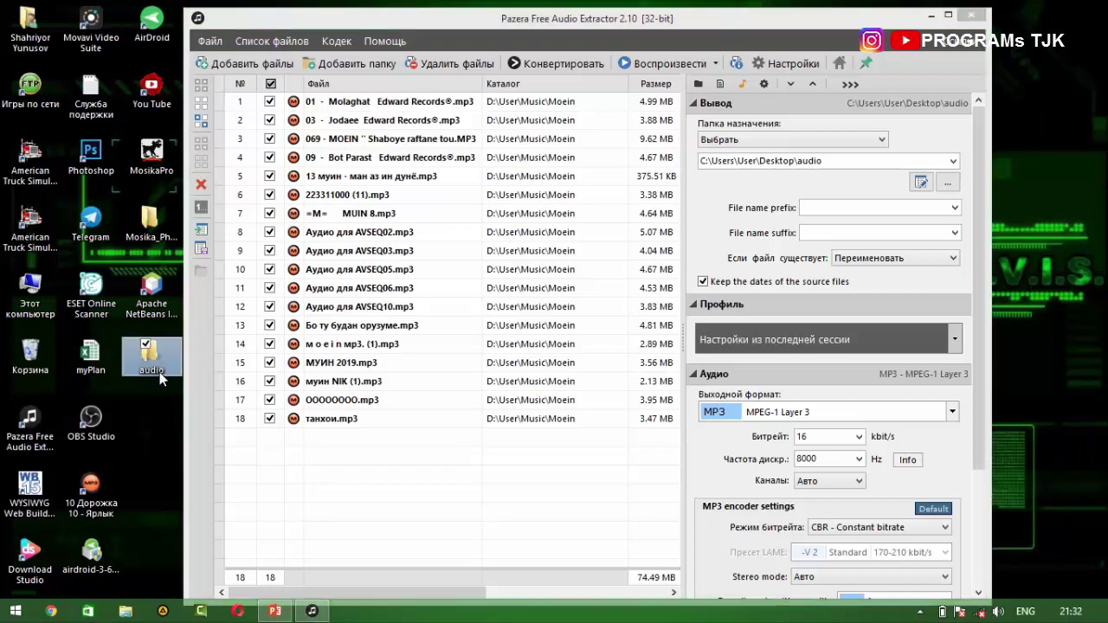
double_click(156, 369)
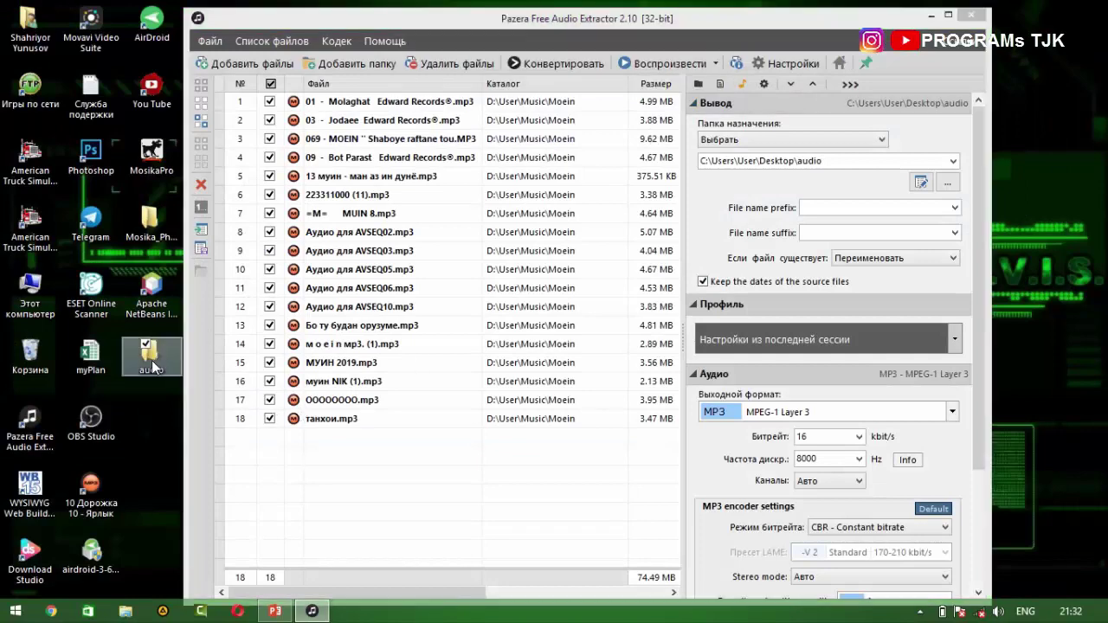
right_click(151, 360)
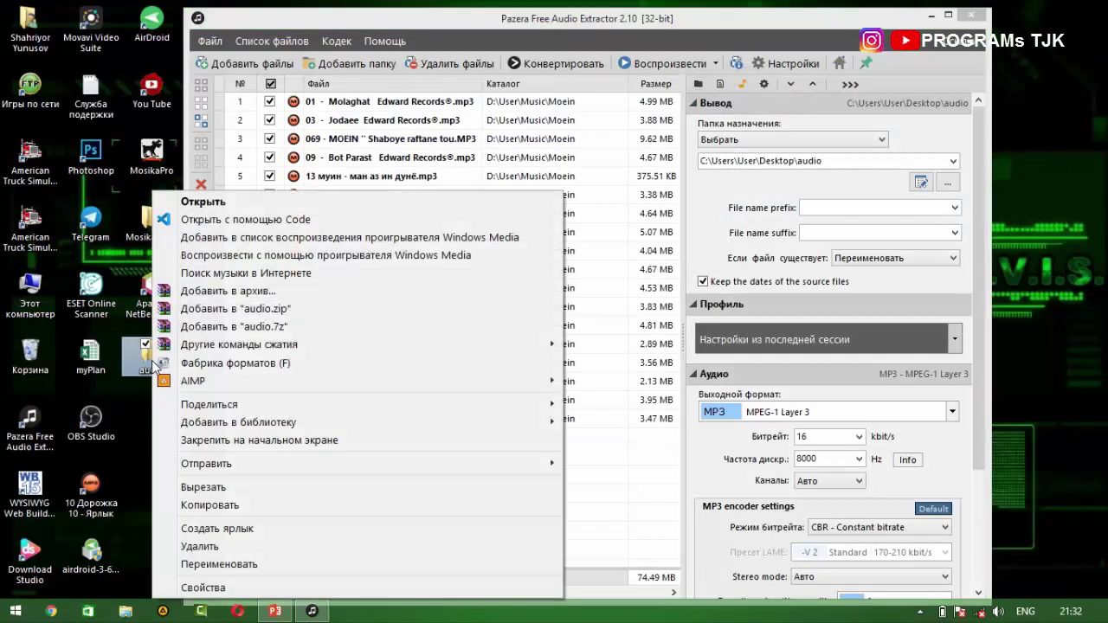
click(213, 587)
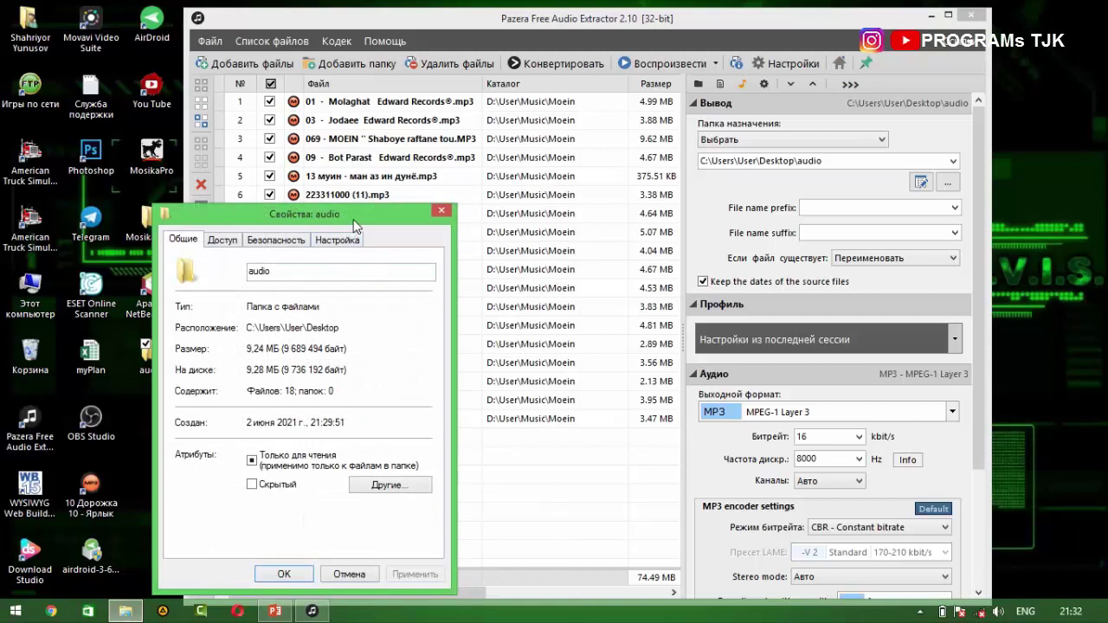
drag(352, 219, 593, 196)
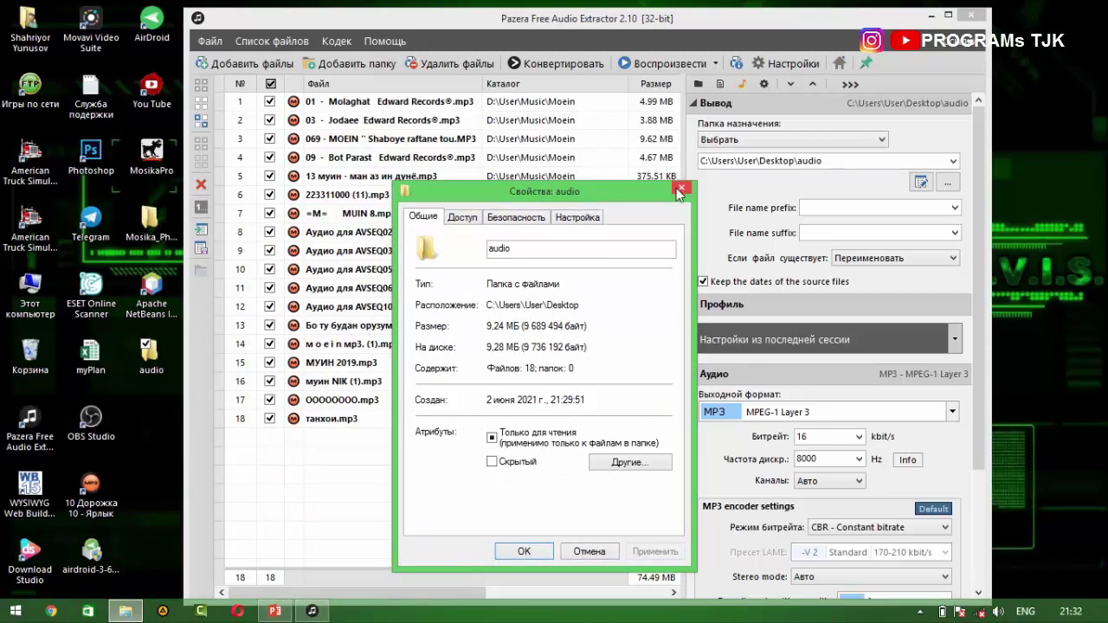
Compare the original Moein folder's size on disk with the audio folder's in their properties, and close both
click(39, 279)
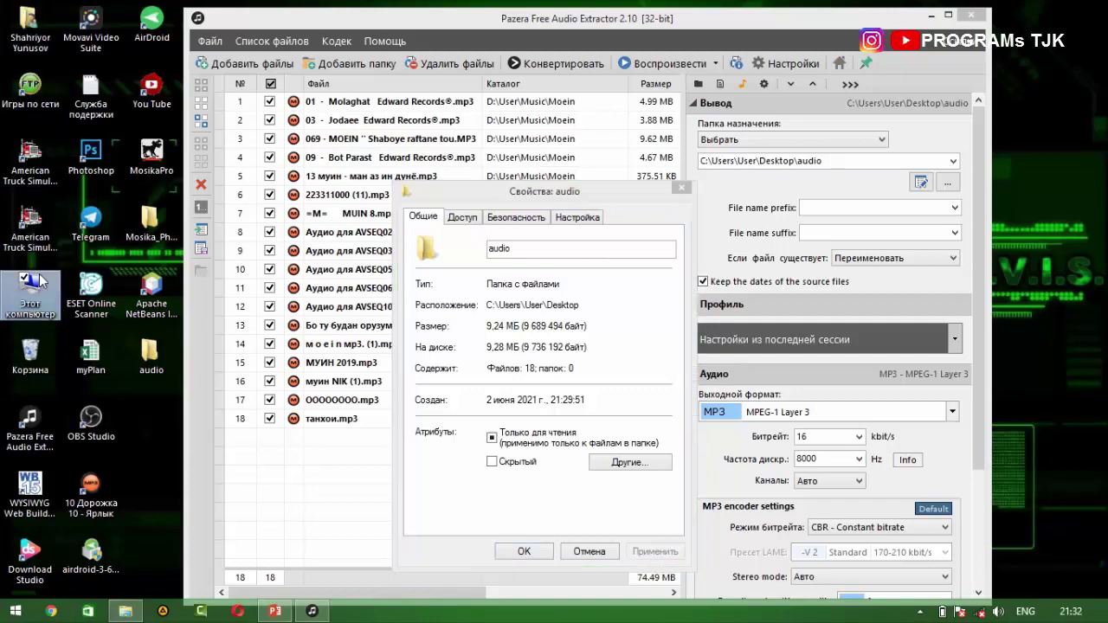
double_click(39, 280)
click(52, 172)
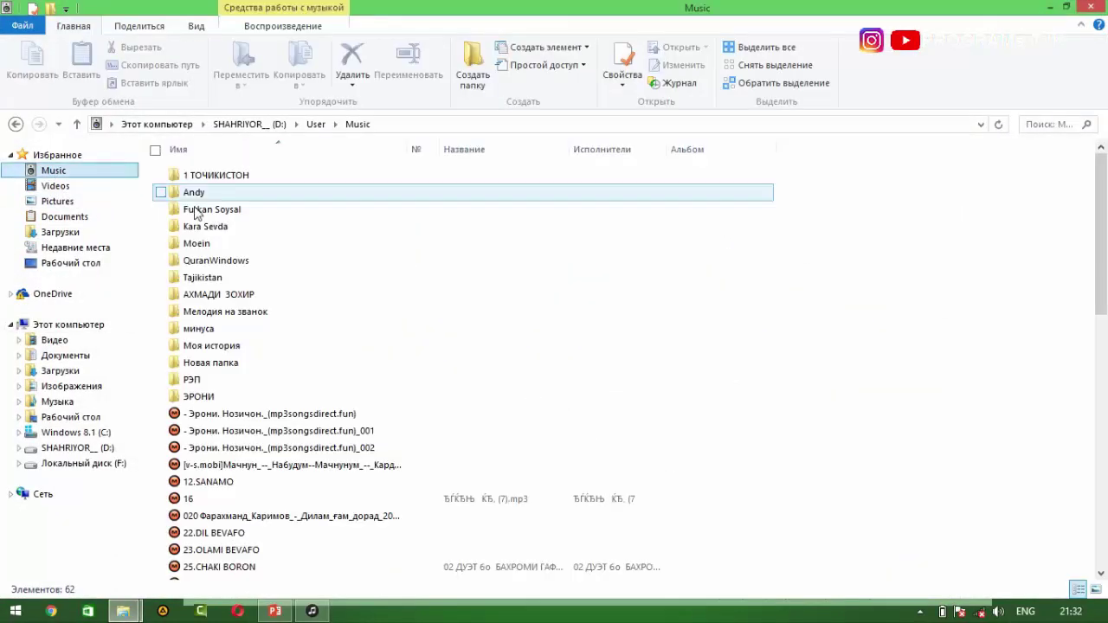
click(203, 245)
right_click(204, 245)
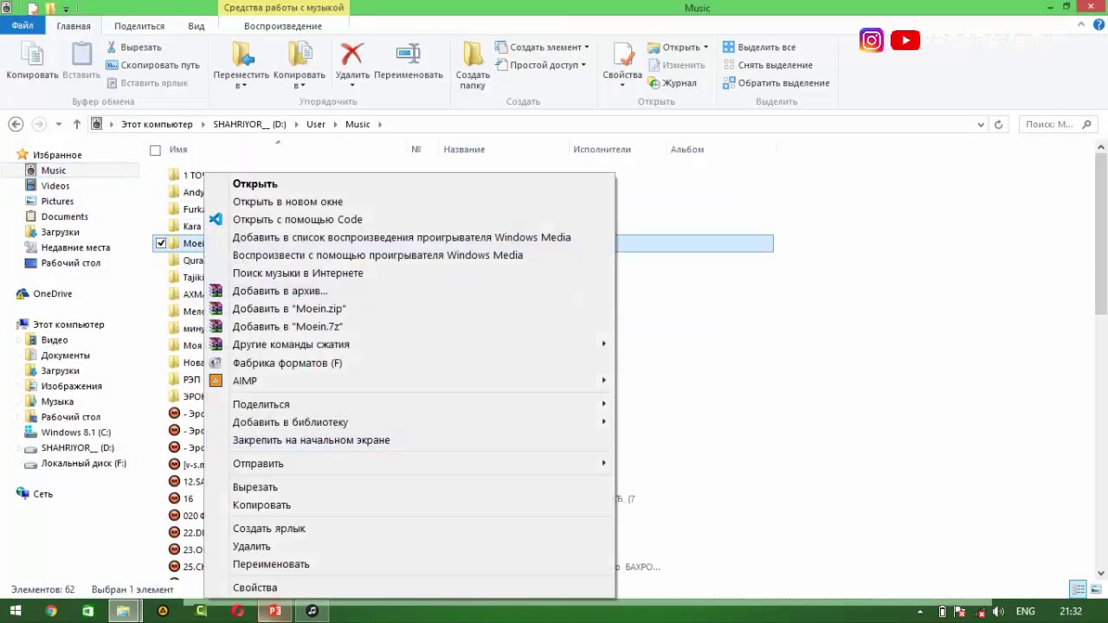
click(256, 588)
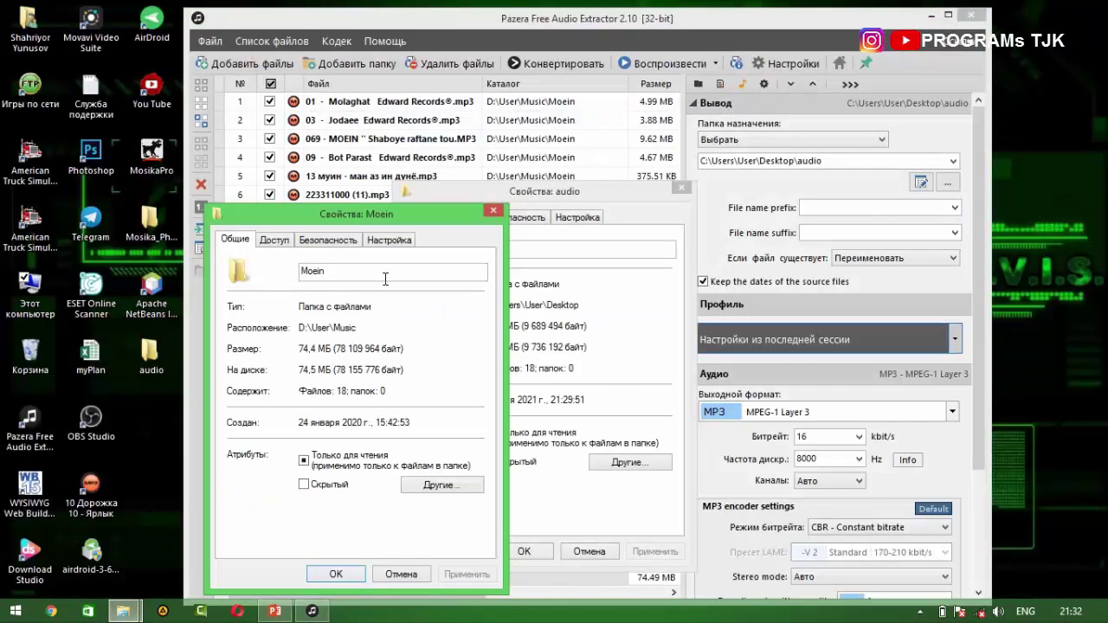
drag(378, 214, 255, 191)
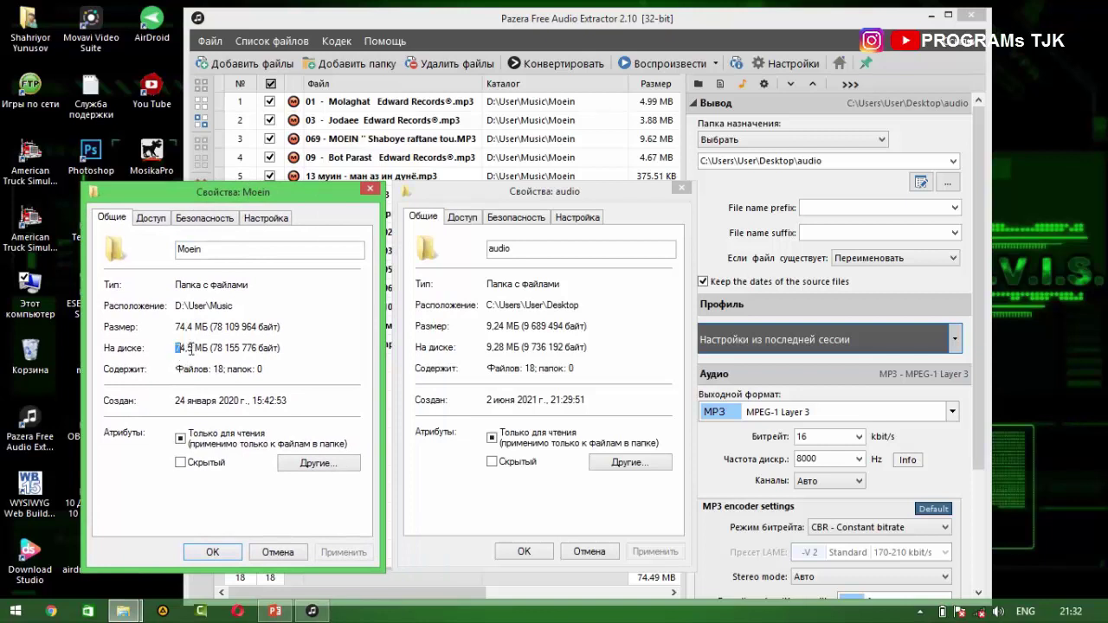
click(508, 348)
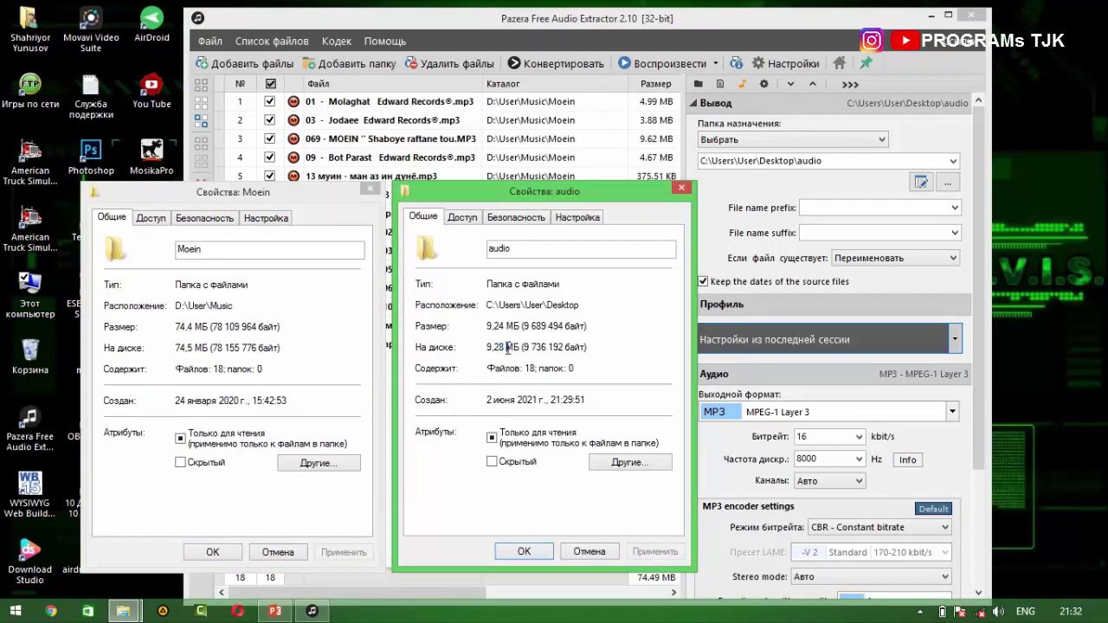
click(370, 189)
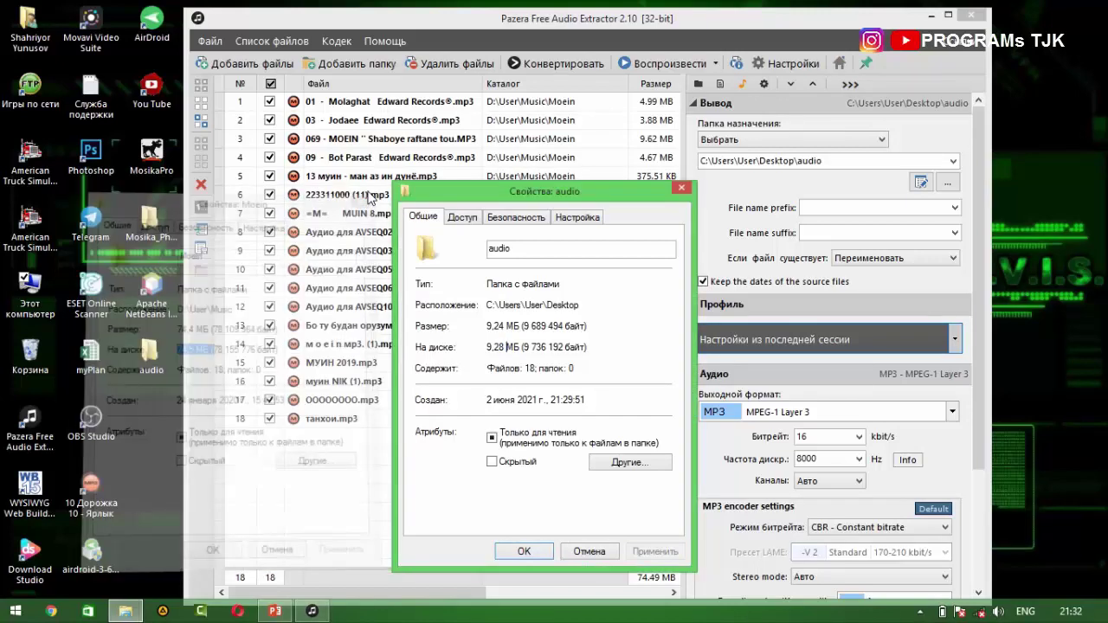
click(683, 189)
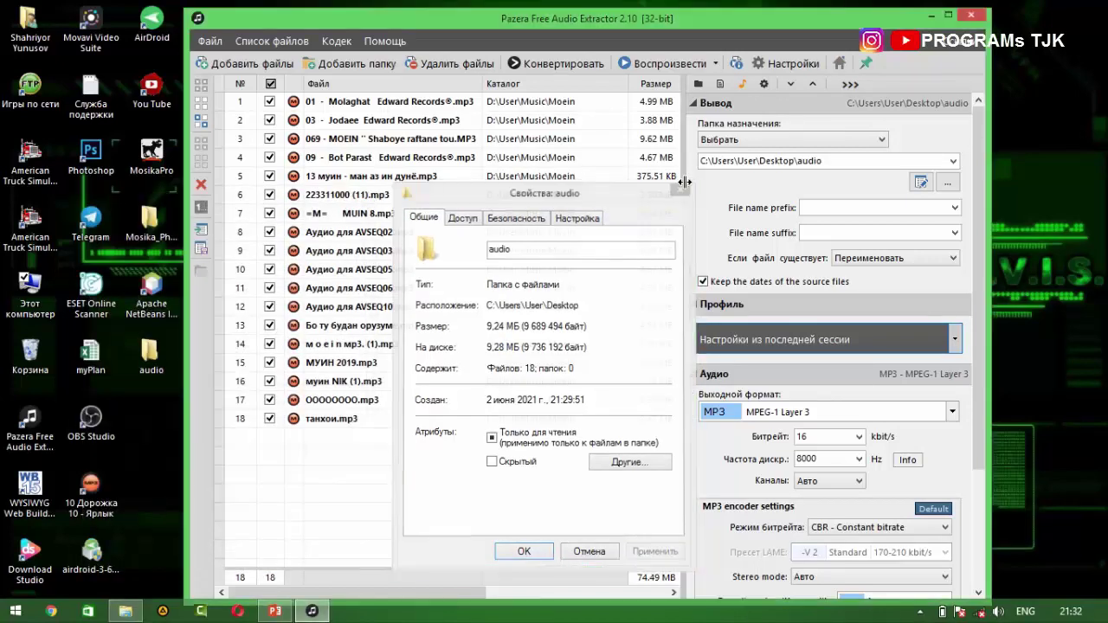
Close the audio extractor and open the audio folder on the desktop
click(971, 16)
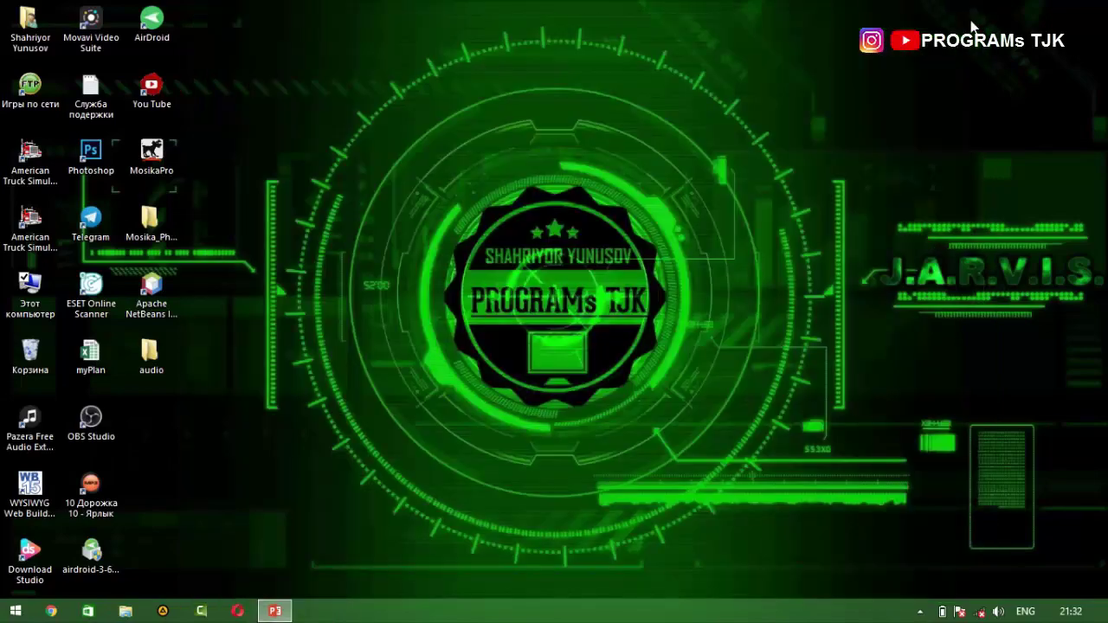
double_click(160, 365)
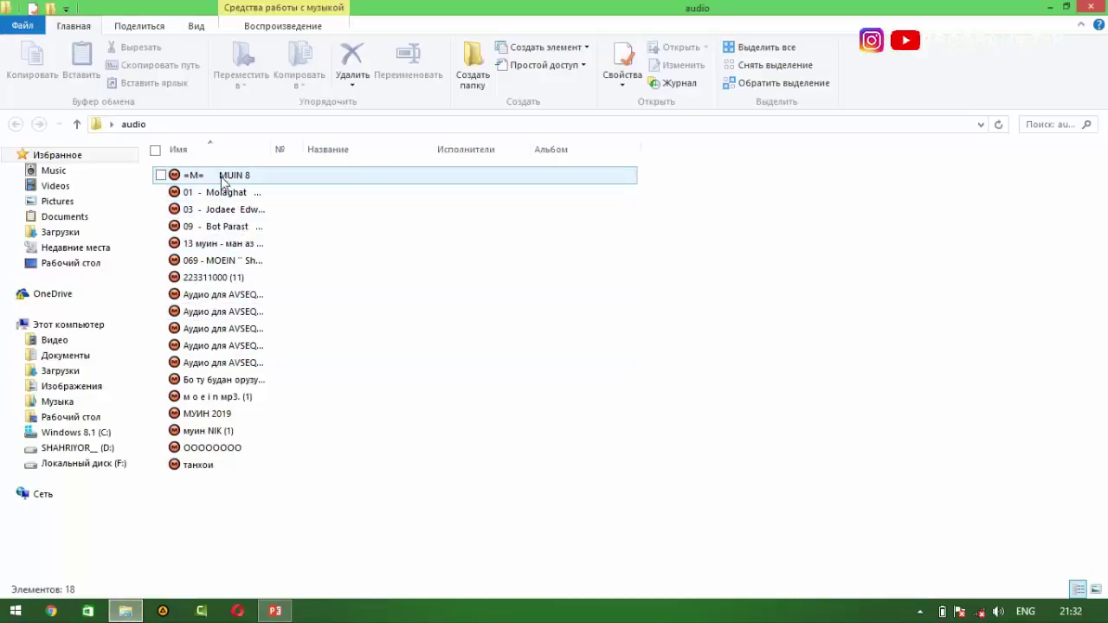
Play the converted "=M= MUIN 8" song from the audio folder, skip ahead in it, and move the player off the file list
click(224, 179)
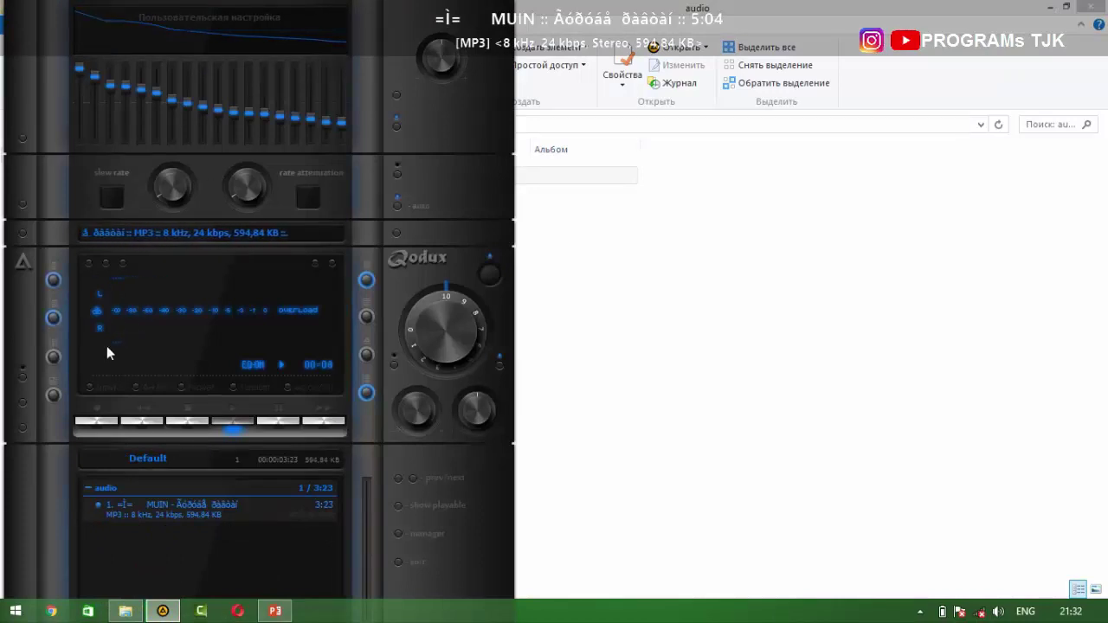
click(136, 377)
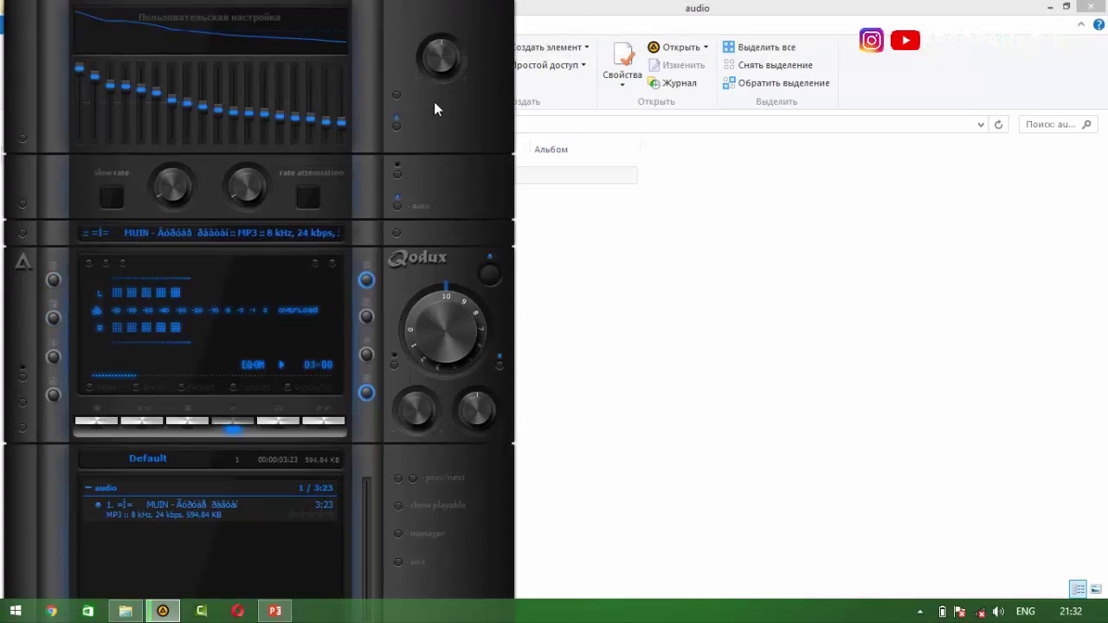
drag(435, 106, 877, 96)
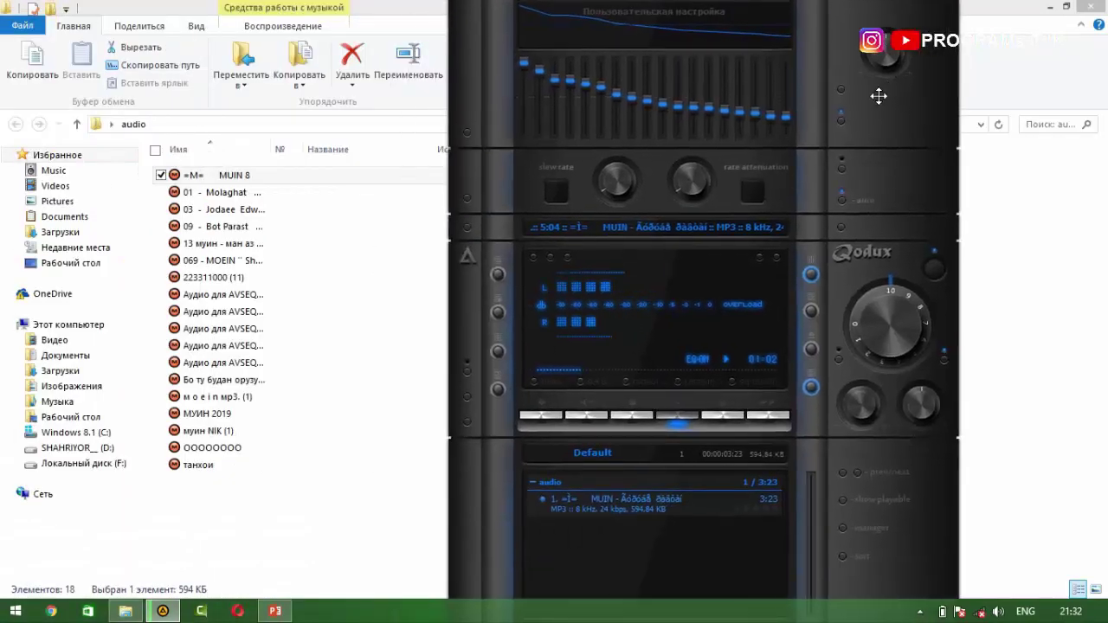
Play the original "=M= MUIN 8" song from the Moein folder inside Music
click(52, 172)
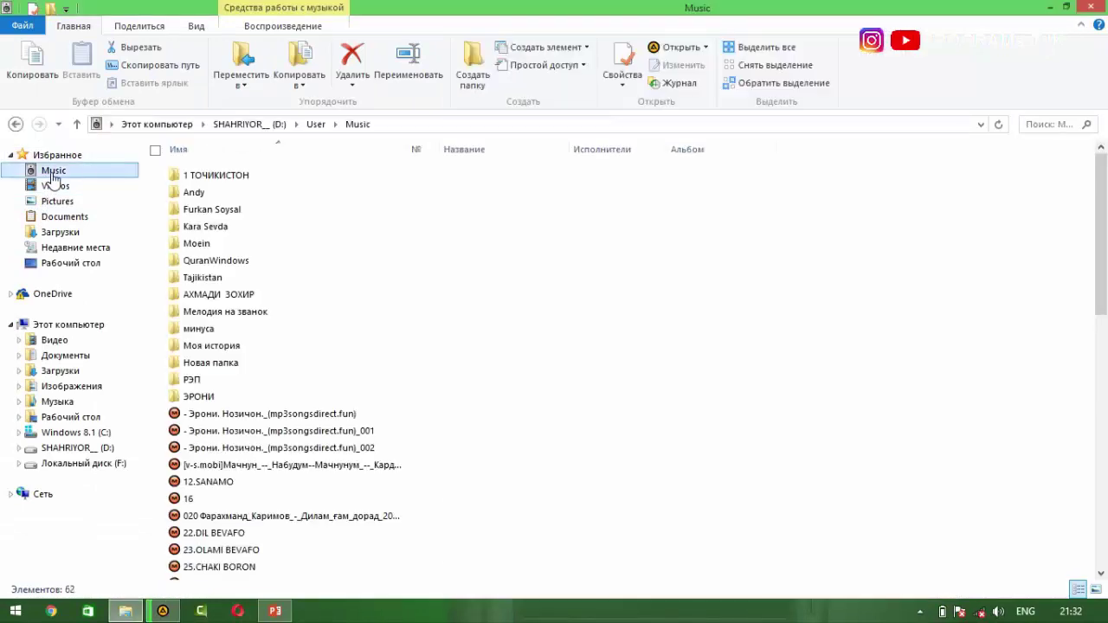
double_click(228, 245)
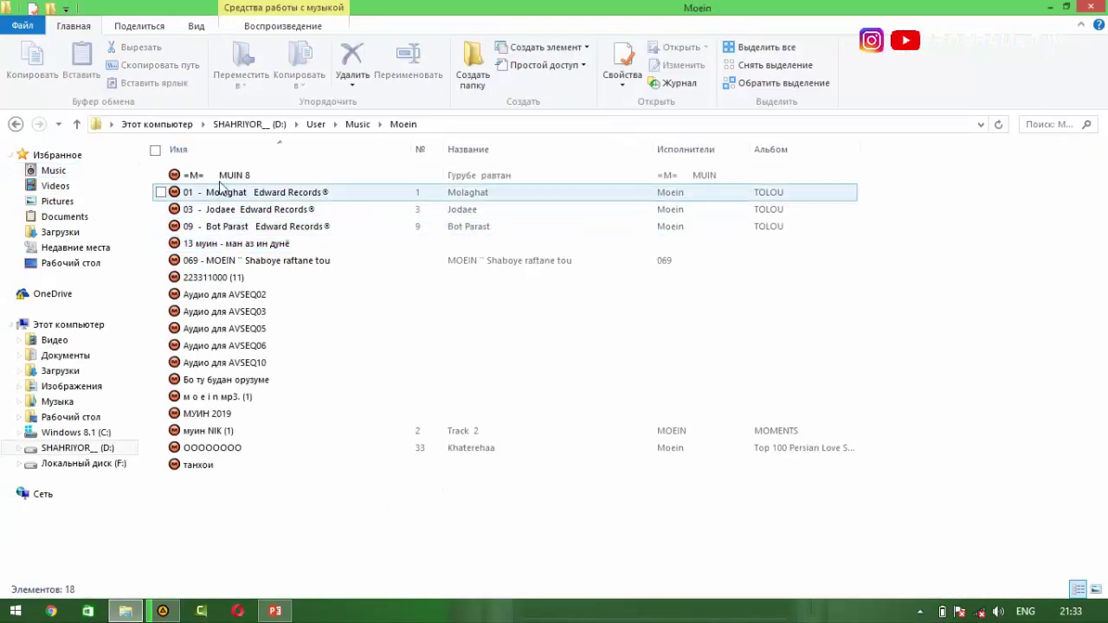
click(221, 177)
double_click(222, 178)
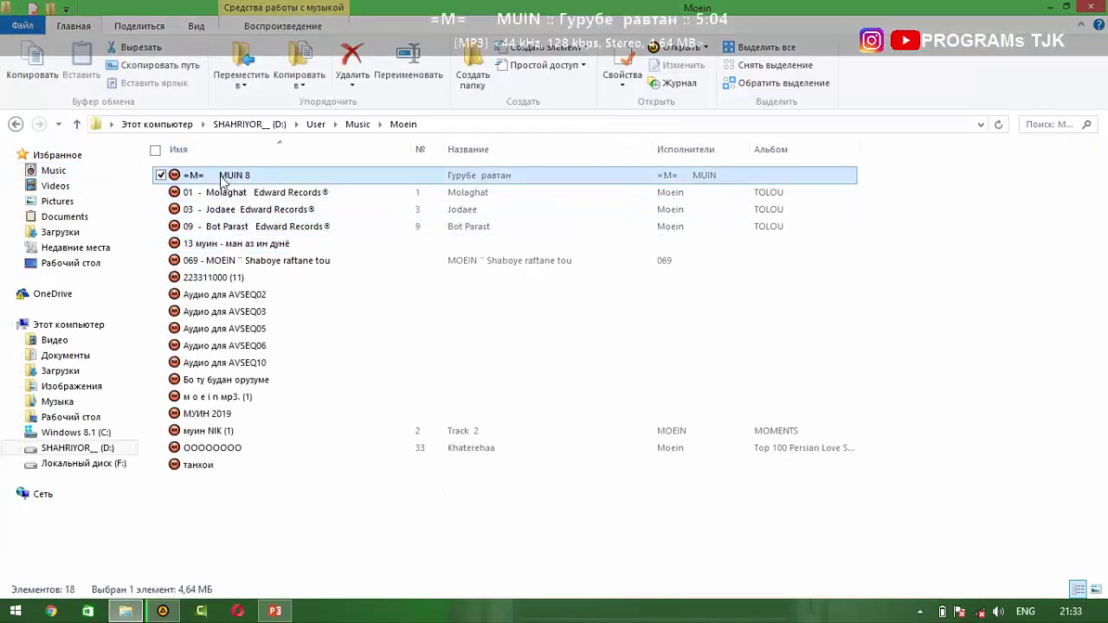
Bring the audio player to the front, skip ahead in the original song to hear its quality, and close the player
click(163, 611)
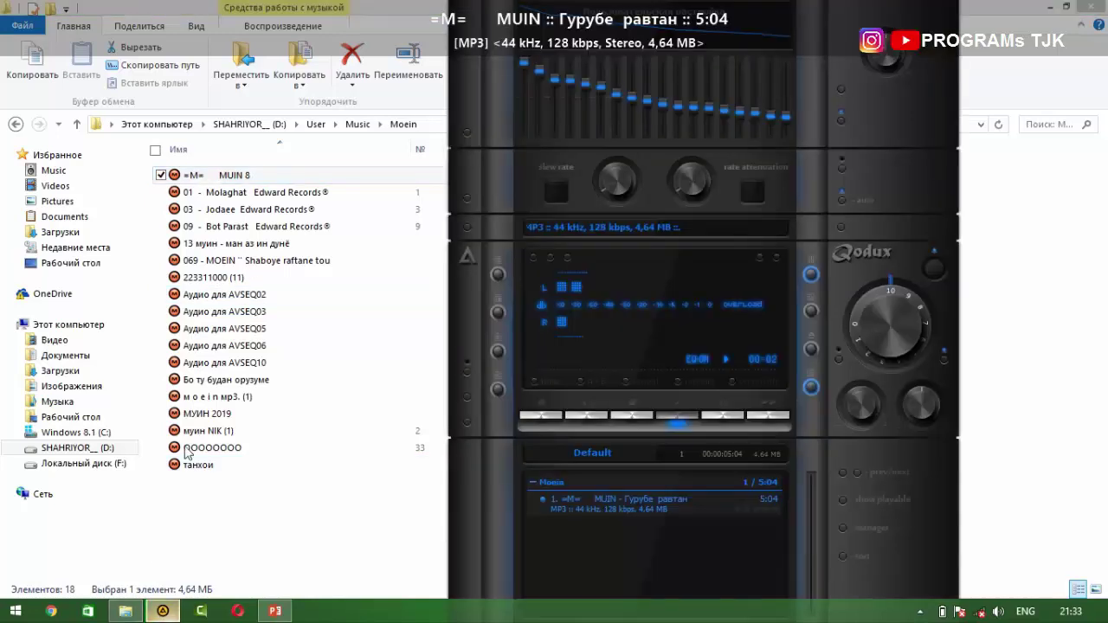
click(575, 370)
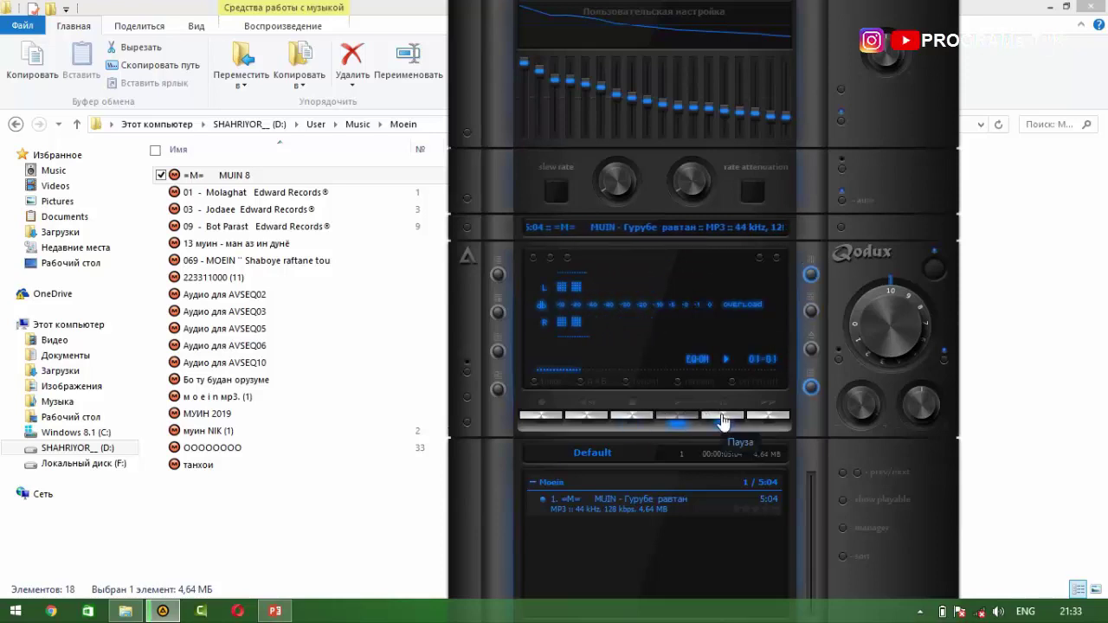
click(934, 268)
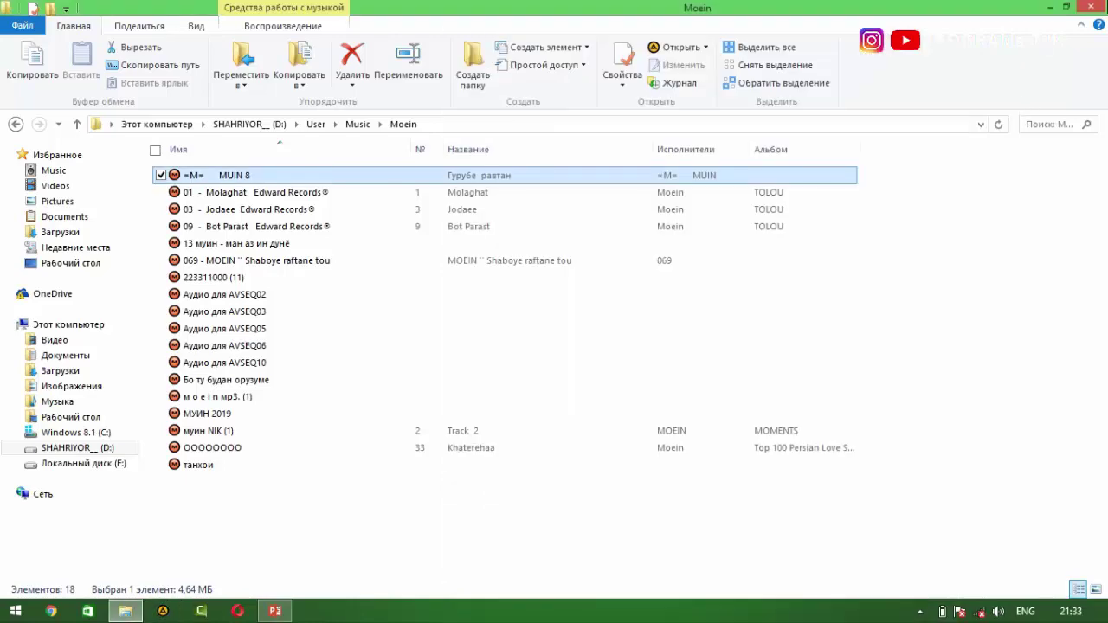
Show the desktop and refresh it twice, selecting the Pazera Free Audio Extractor shortcut
key(super+d)
right_click(345, 206)
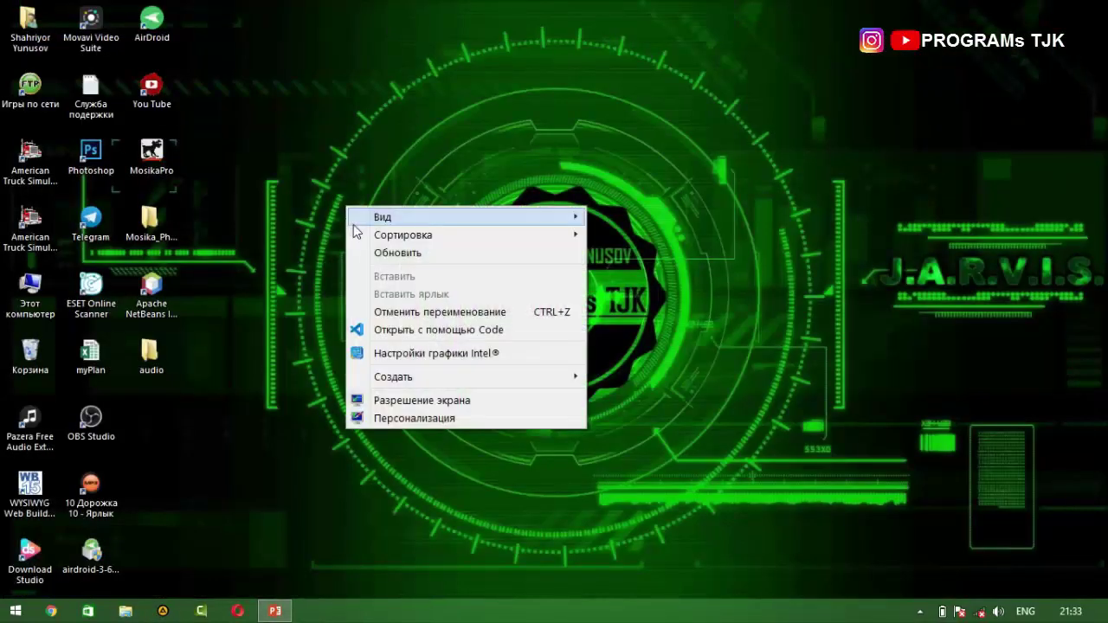
click(364, 251)
right_click(198, 208)
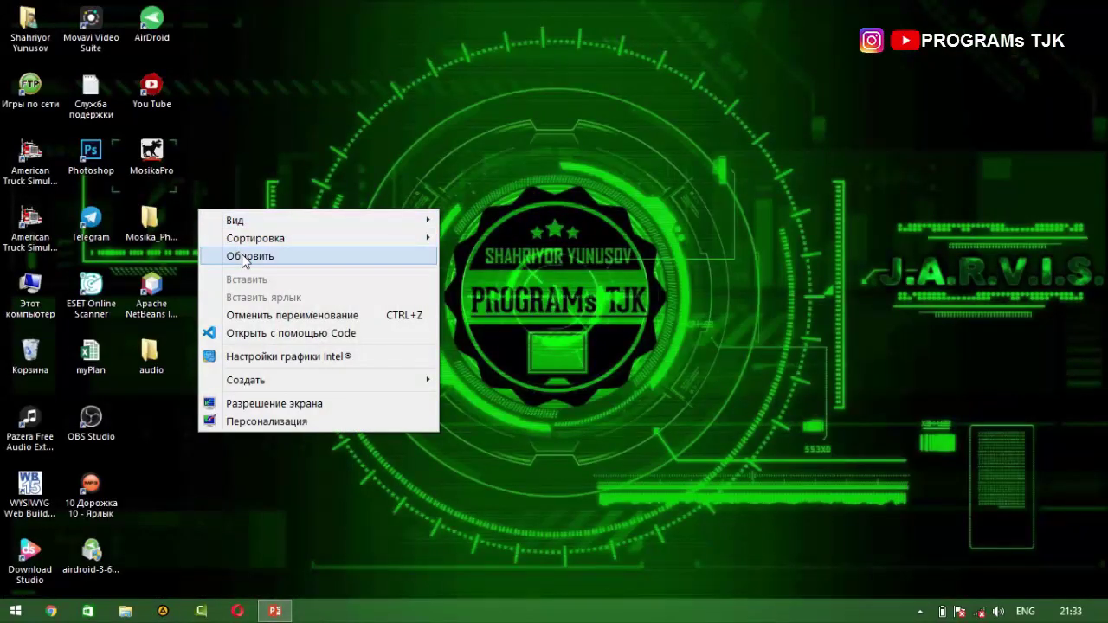
click(241, 253)
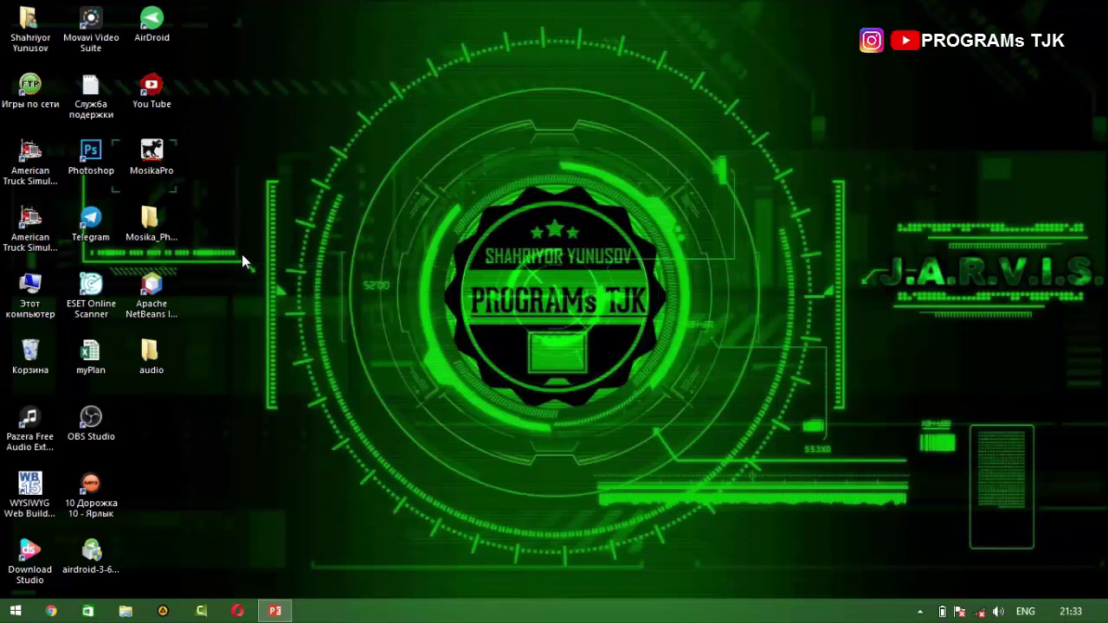
click(22, 442)
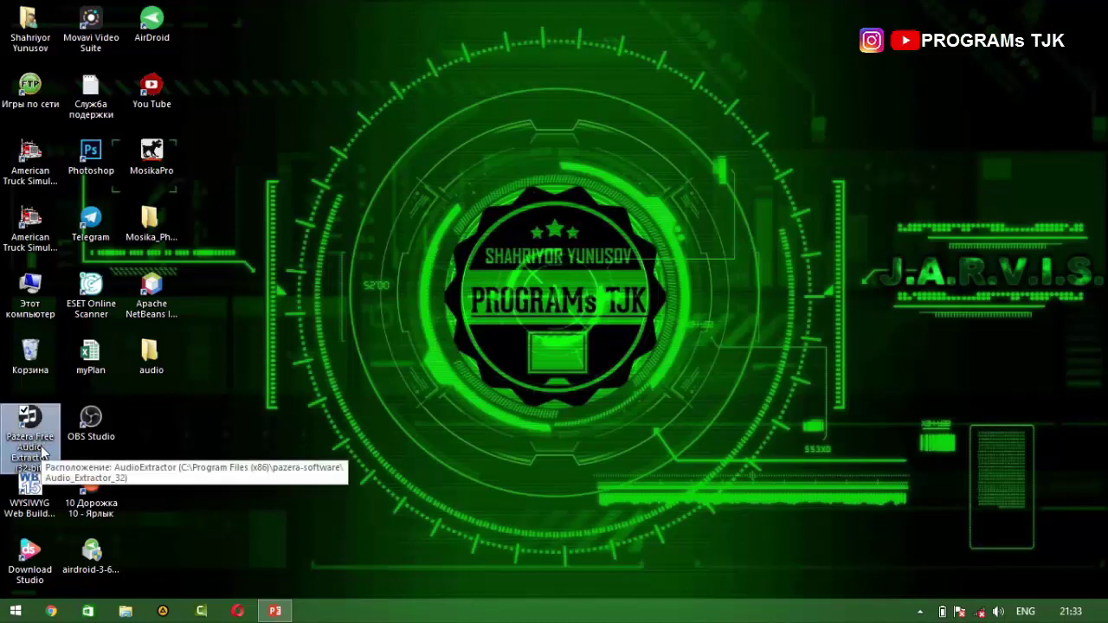